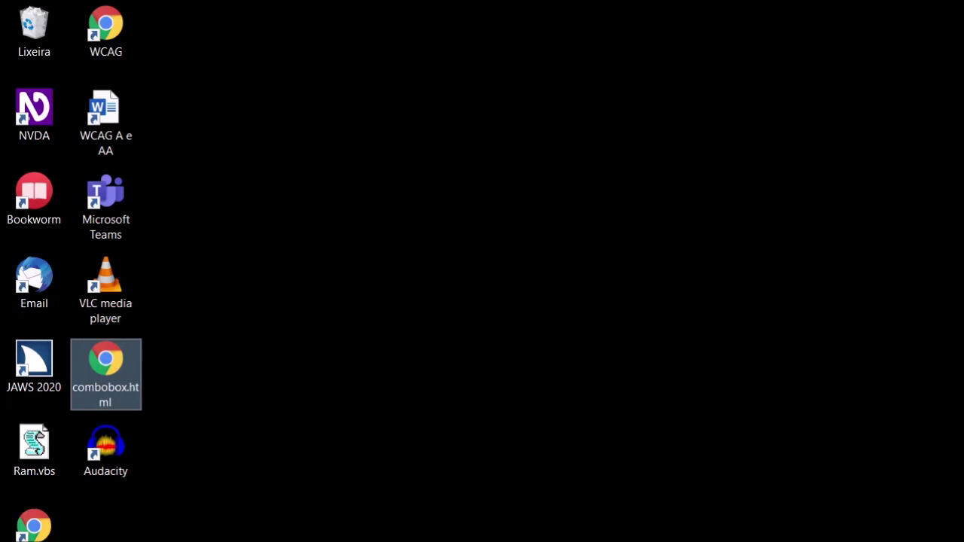
# Step: Open the NVDA user guide from NVDA's help options
pyautogui.press('Insert+n')
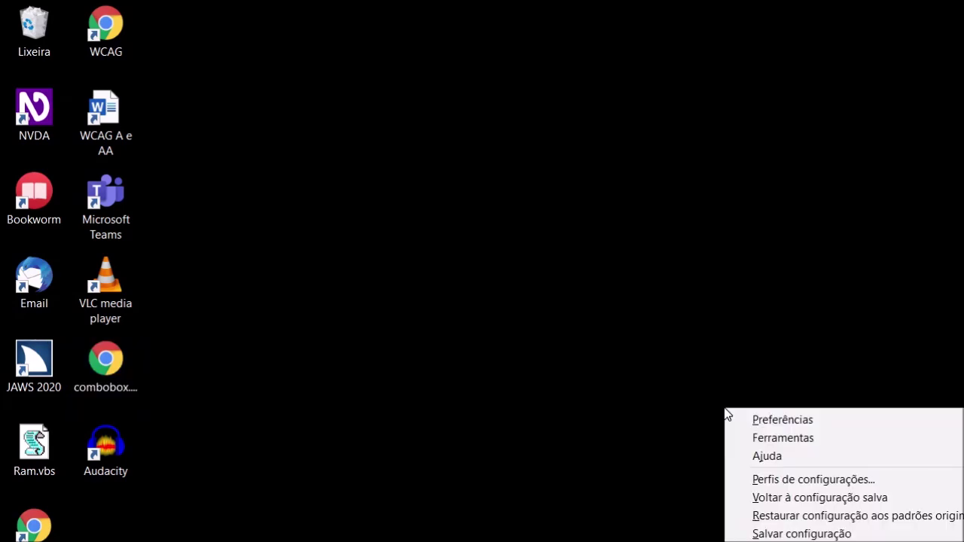
pyautogui.press('Down')
pyautogui.press('Down')
pyautogui.press('Down')
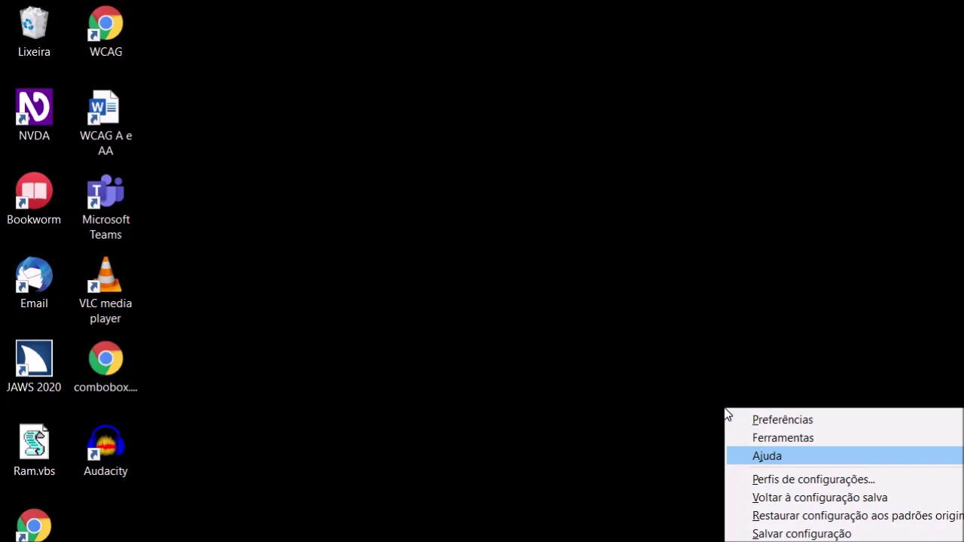
pyautogui.press('Right')
pyautogui.press('Return')
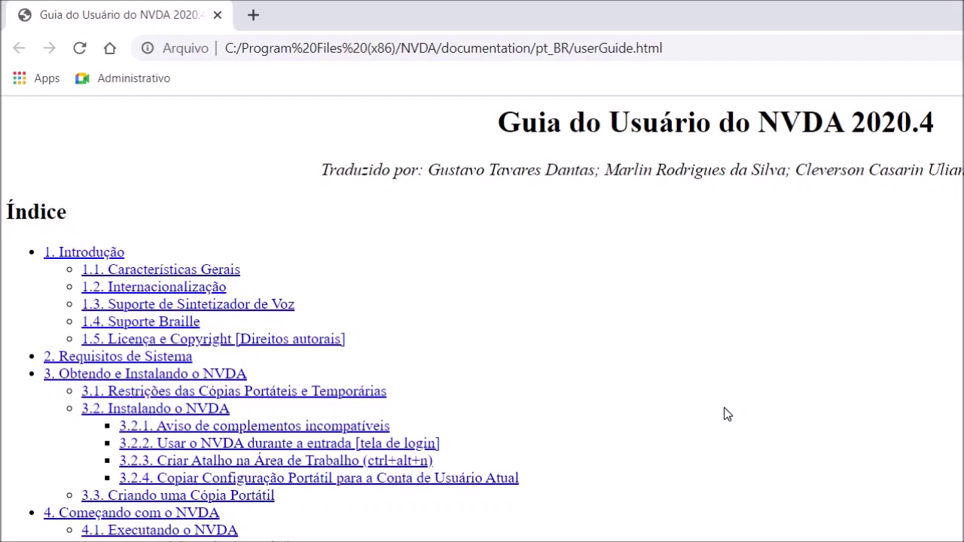
# Step: Examine the user guide's chapter 5 on navigating with NVDA, including the keyboard command tables up to object navigation, and close the guide
pyautogui.press('h')
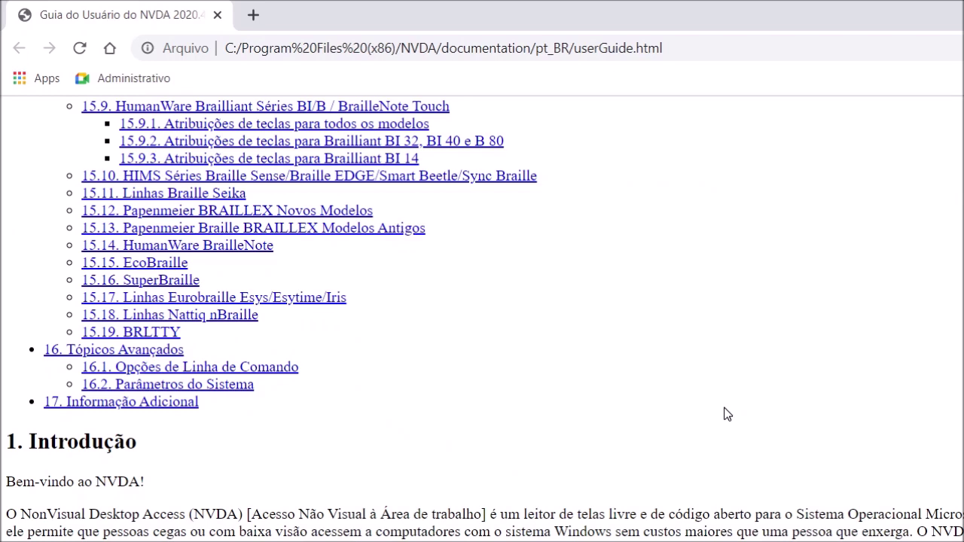
pyautogui.press('1')
pyautogui.press('1')
pyautogui.press('1')
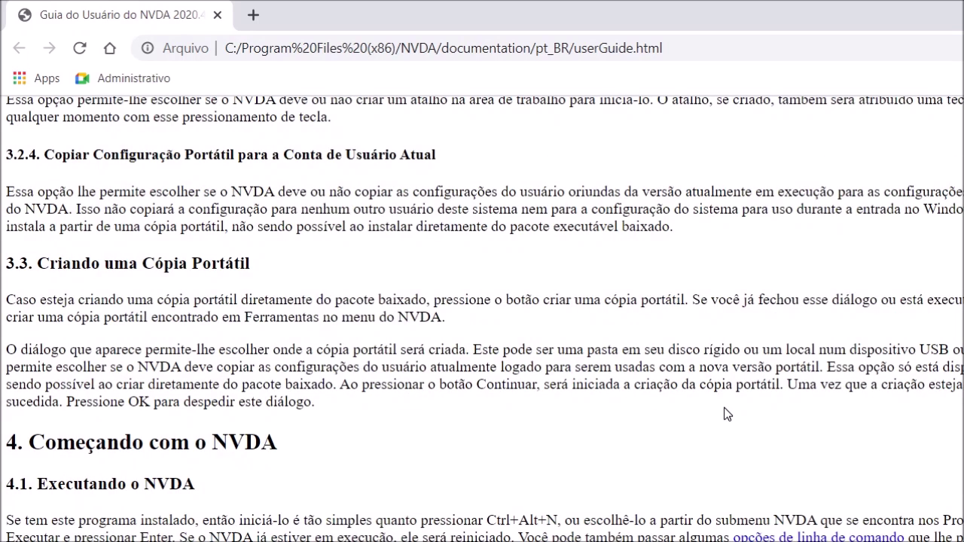
pyautogui.press('1')
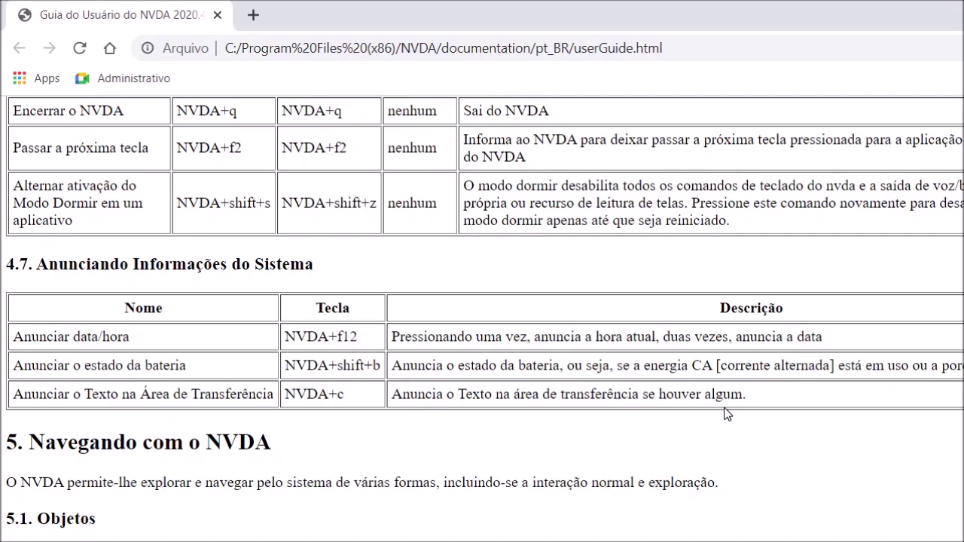
pyautogui.scroll(-10, 727, 414)
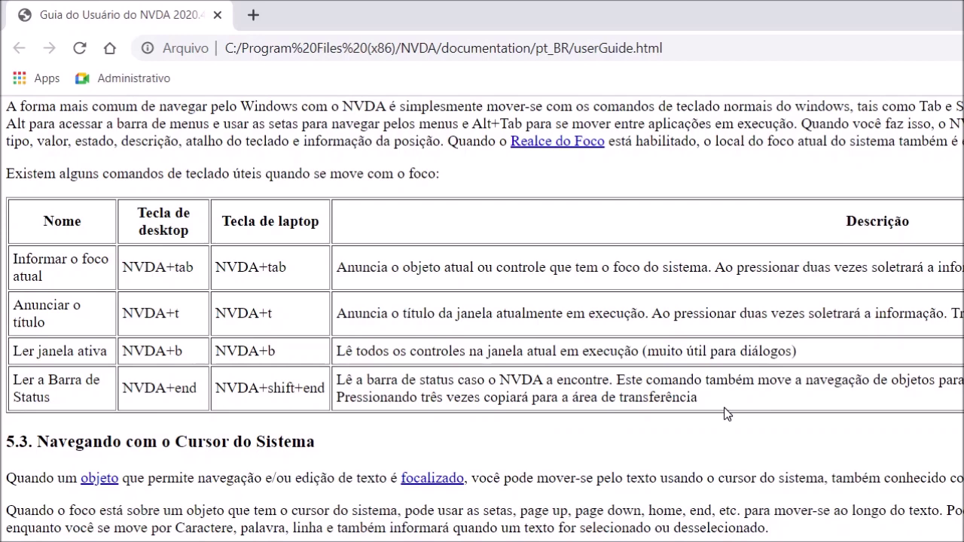
pyautogui.scroll(-10, 727, 415)
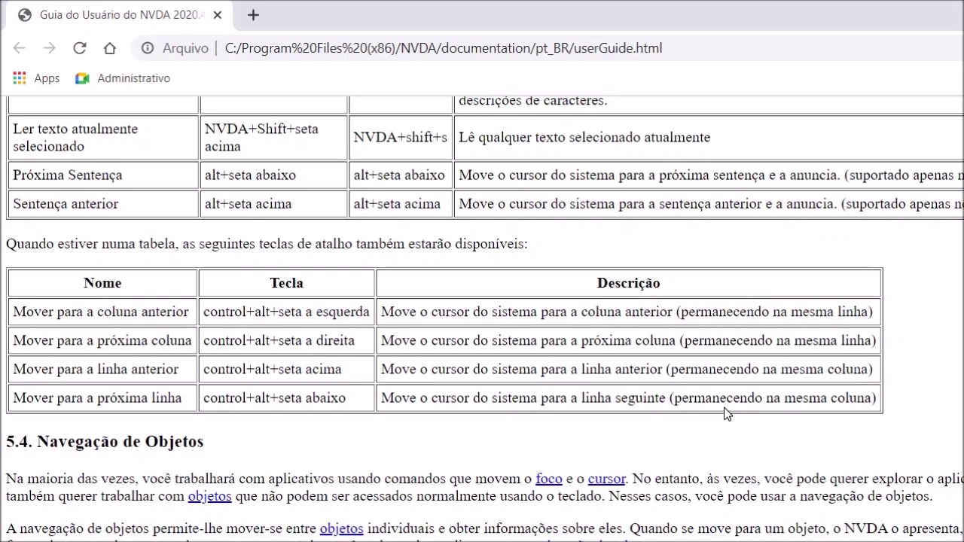
pyautogui.scroll(-5, 727, 414)
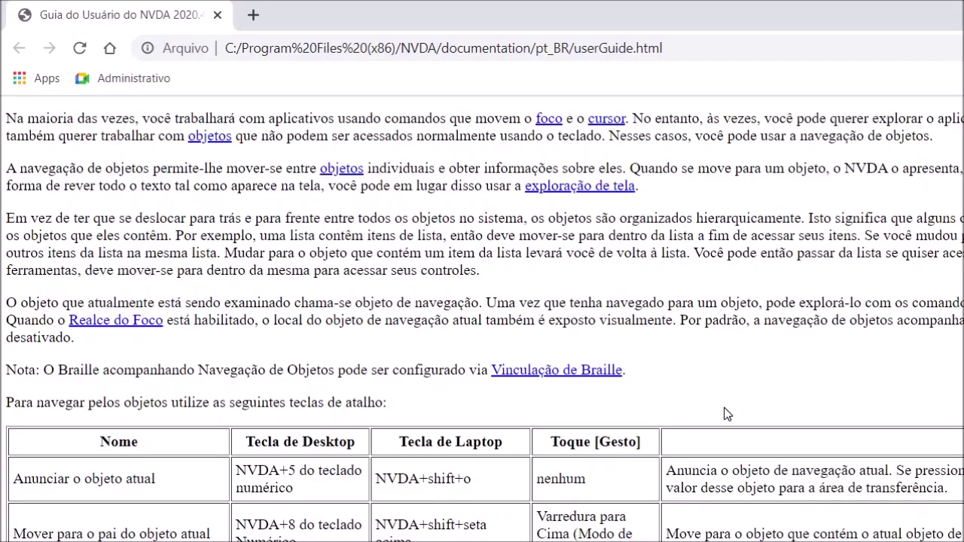
pyautogui.hotkey('alt', 'F4')
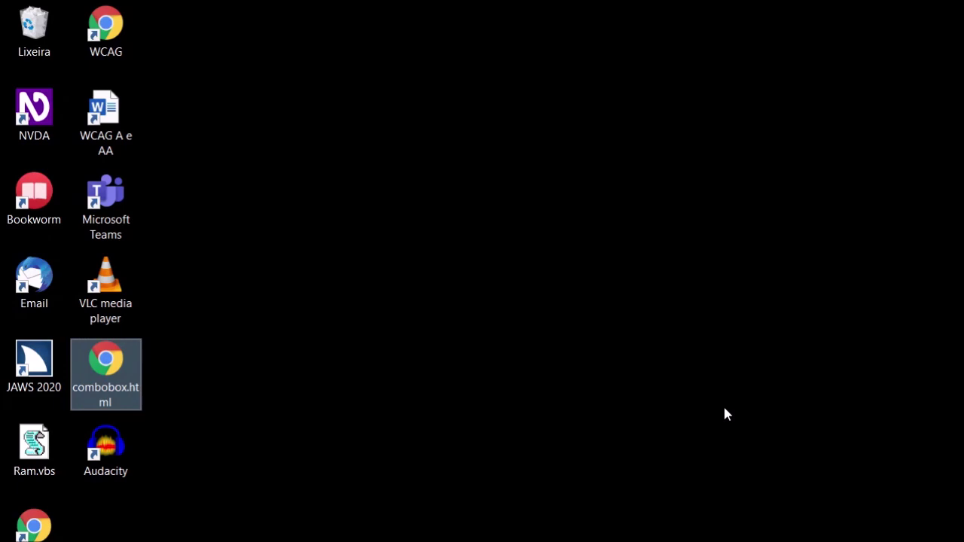
# Step: Open the NVDA settings at the Teclado category to review the keyboard layout and NVDA modifier keys
pyautogui.press('Down')
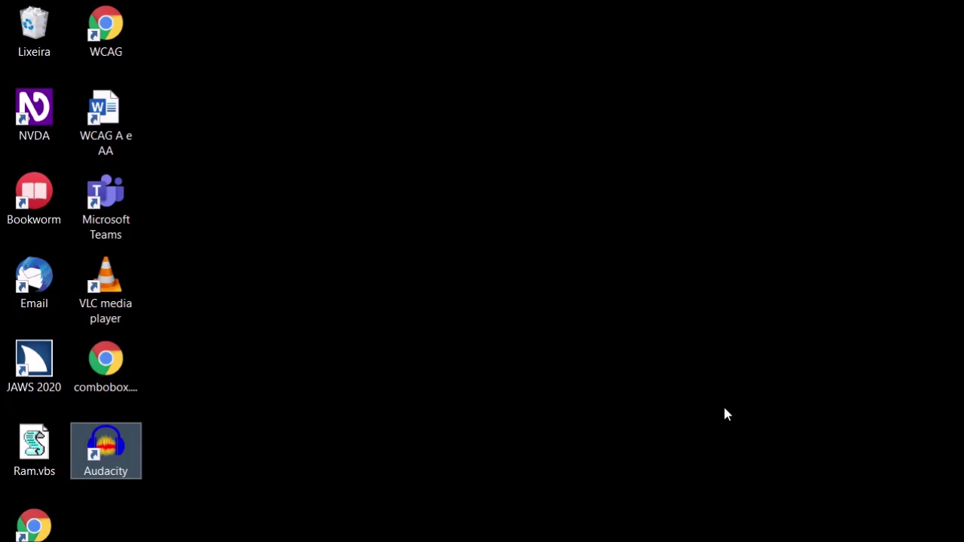
pyautogui.press('Insert+n')
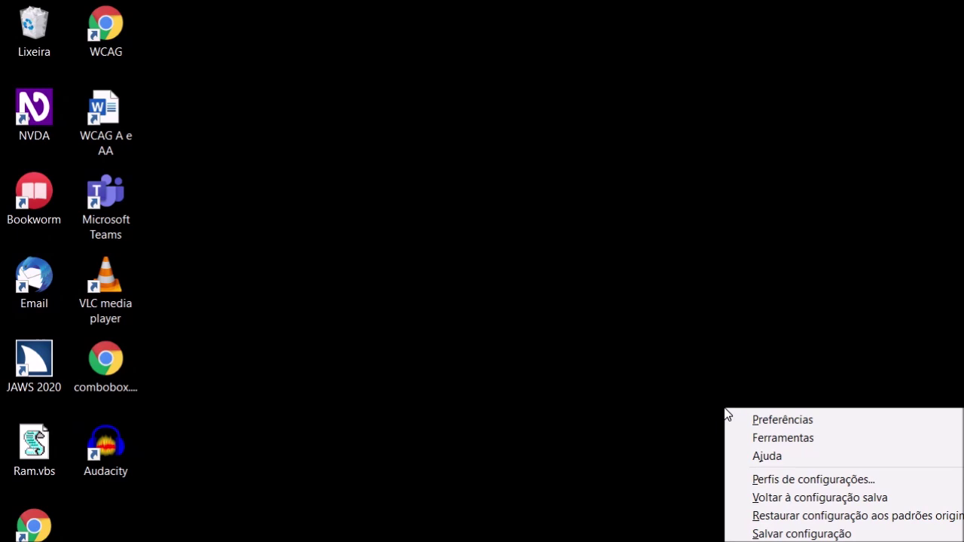
pyautogui.press('Down')
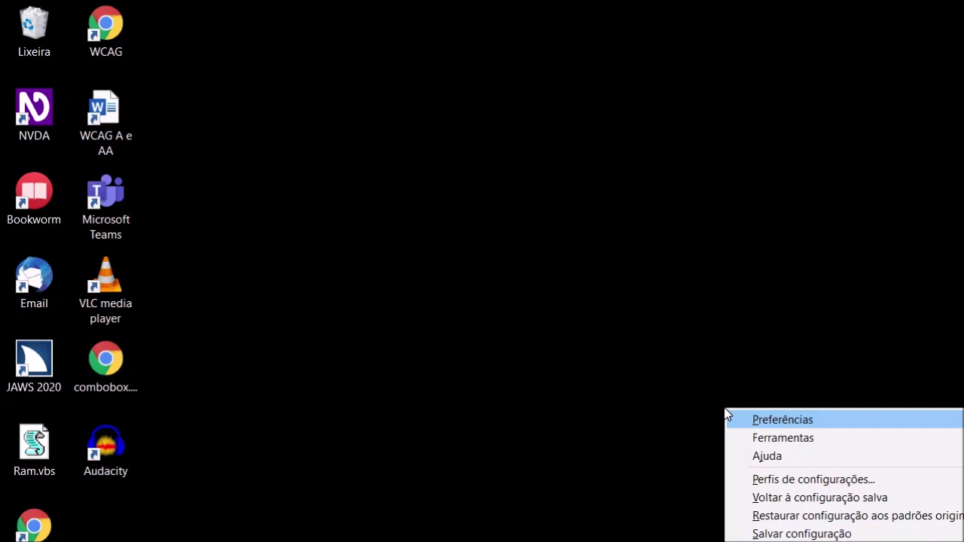
pyautogui.press('Return')
pyautogui.press('Return')
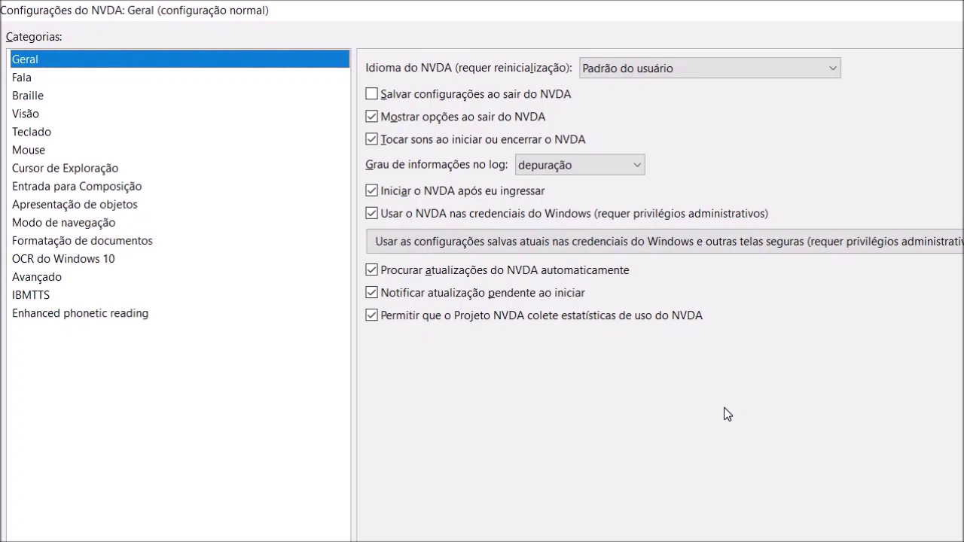
pyautogui.press('Down')
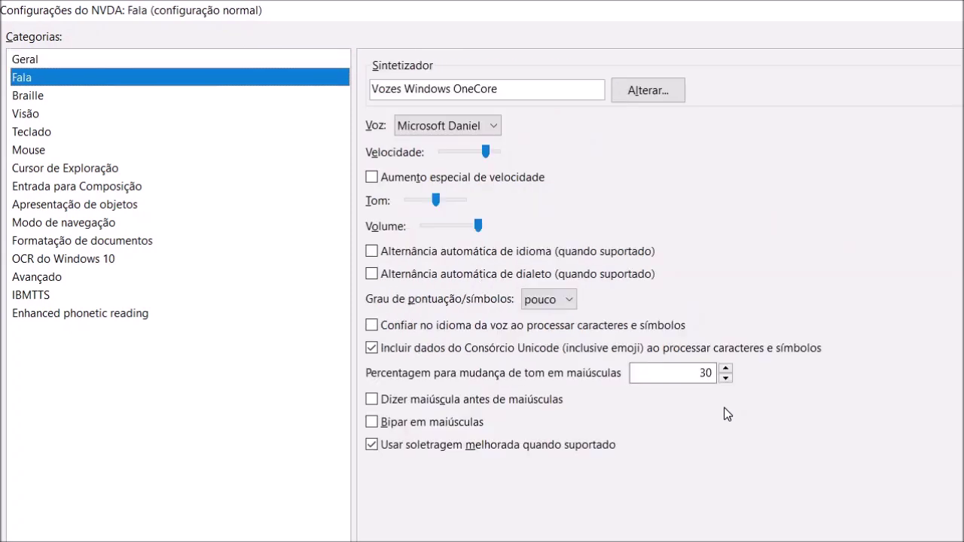
pyautogui.press('Down')
pyautogui.press('Down')
pyautogui.press('Down')
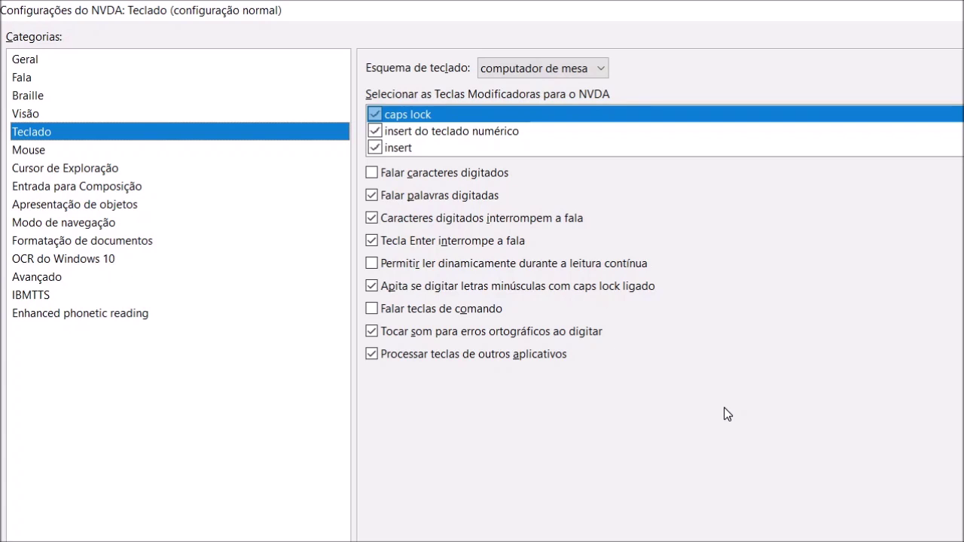
pyautogui.press('Tab')
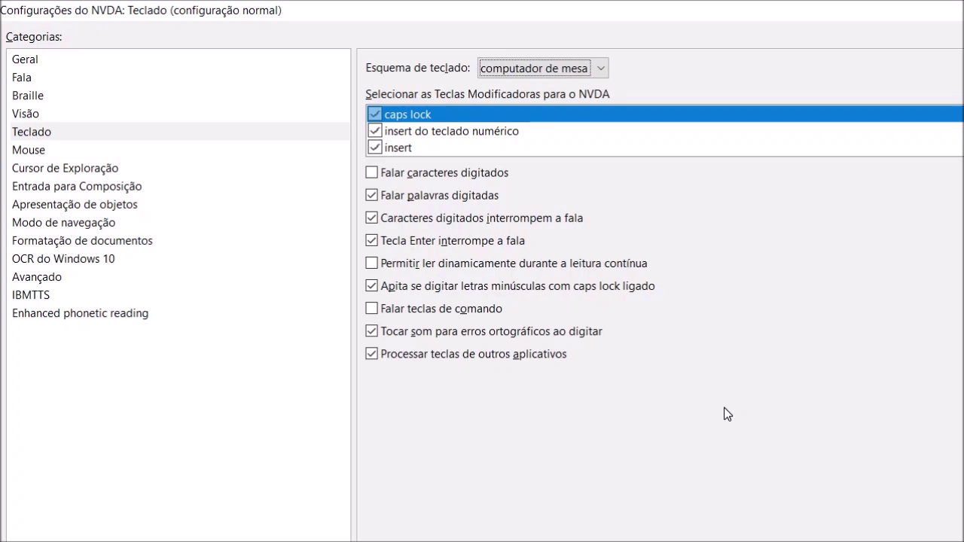
# Step: Try the "computador portátil" keyboard layout, return it to "computador de mesa" and cancel the settings
pyautogui.hotkey('shift', 'Tab')
pyautogui.press('Tab')
pyautogui.press('Down')
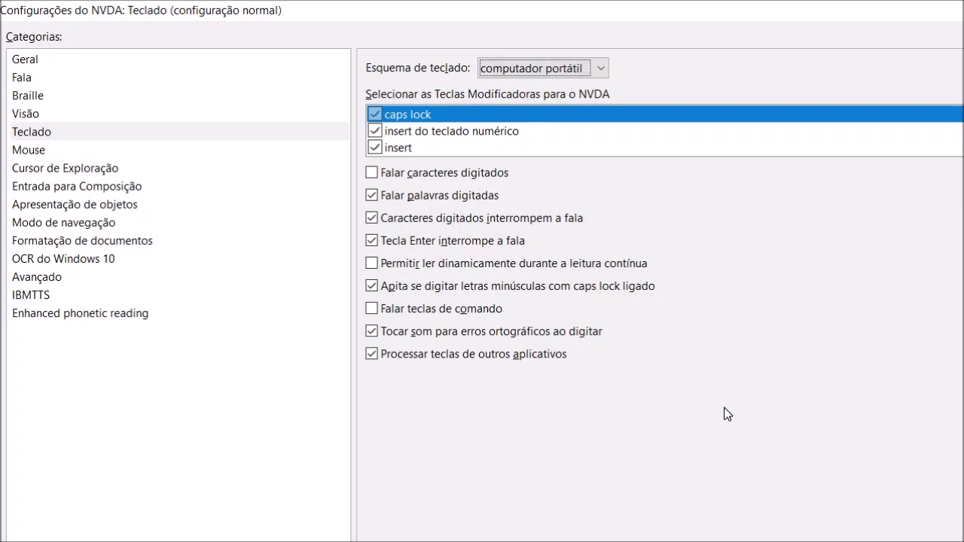
pyautogui.press('Up')
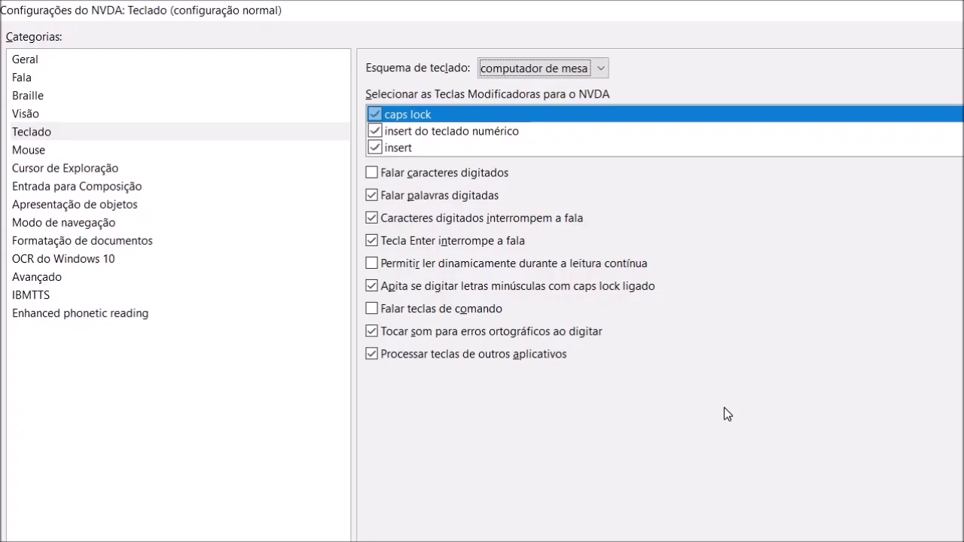
pyautogui.press('Escape')
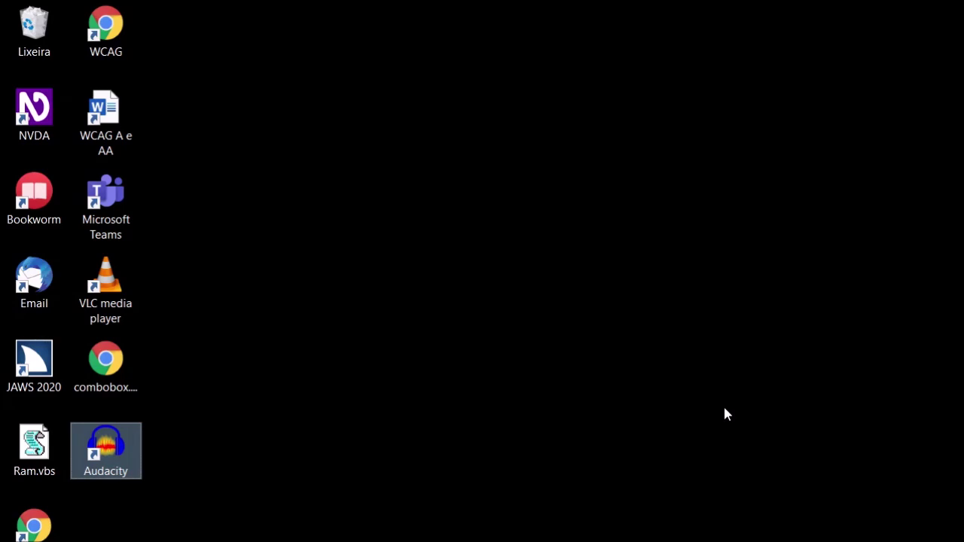
pyautogui.press('r')
pyautogui.press('e')
pyautogui.press('b')
pyautogui.press('l')
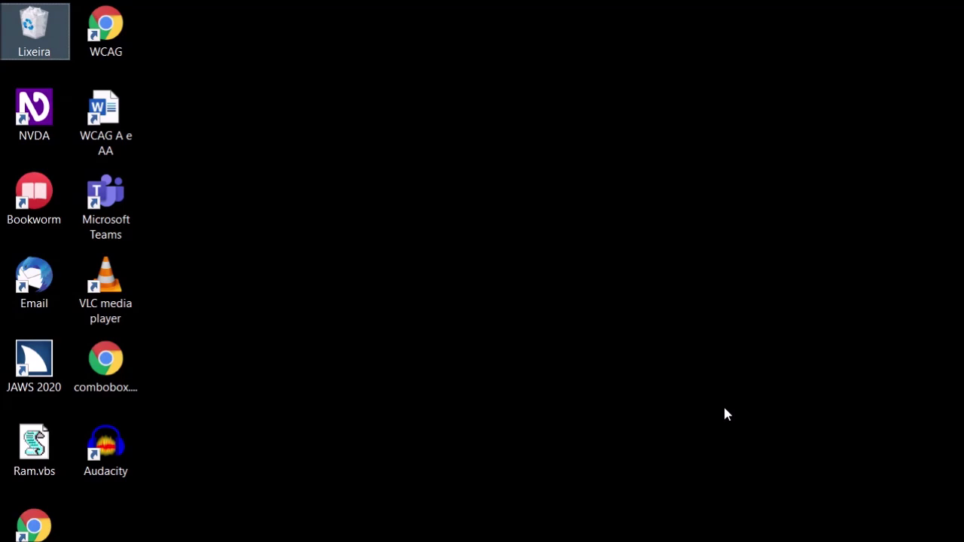
# Step: Set NVDA's keyboard layout to "computador portátil" in the keyboard settings and confirm the change
pyautogui.press('ctrl+Insert+k')
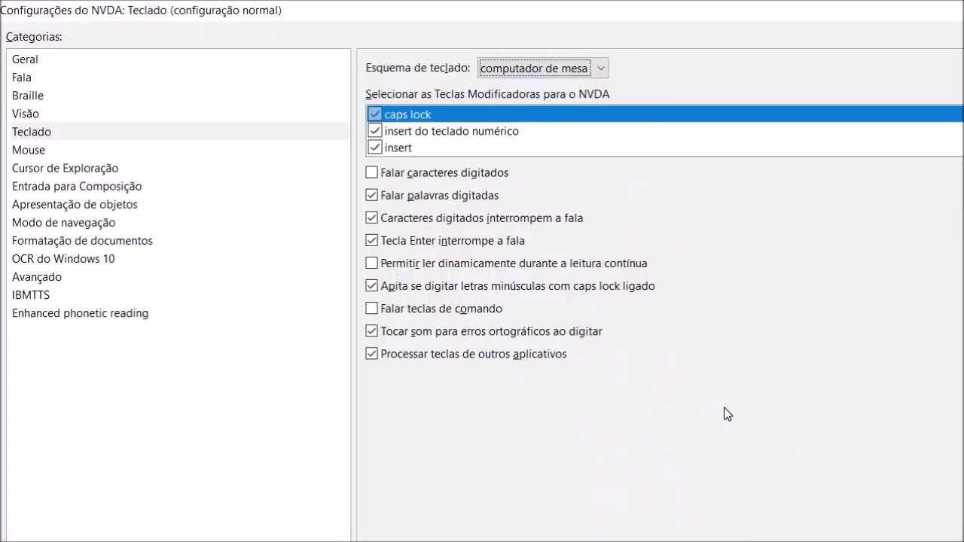
pyautogui.press('Down')
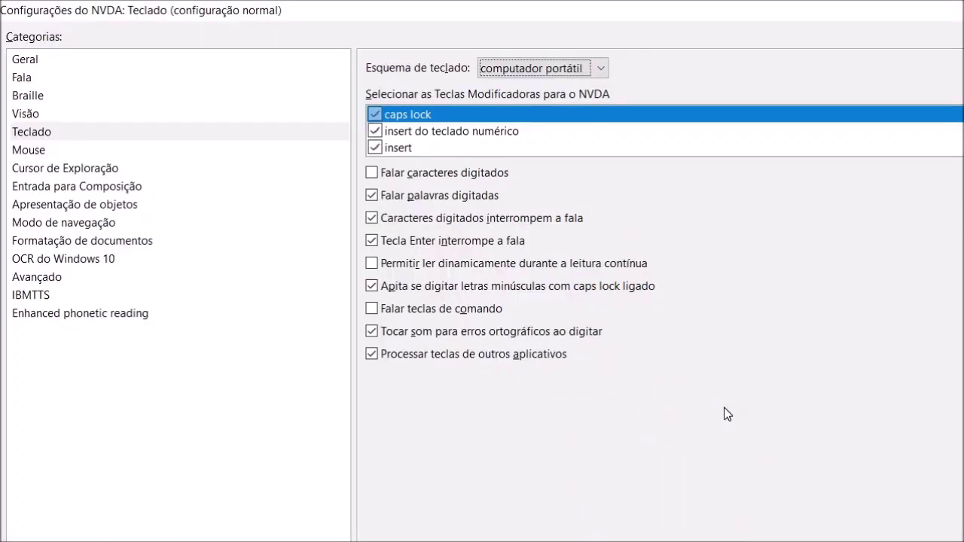
pyautogui.press('Return')
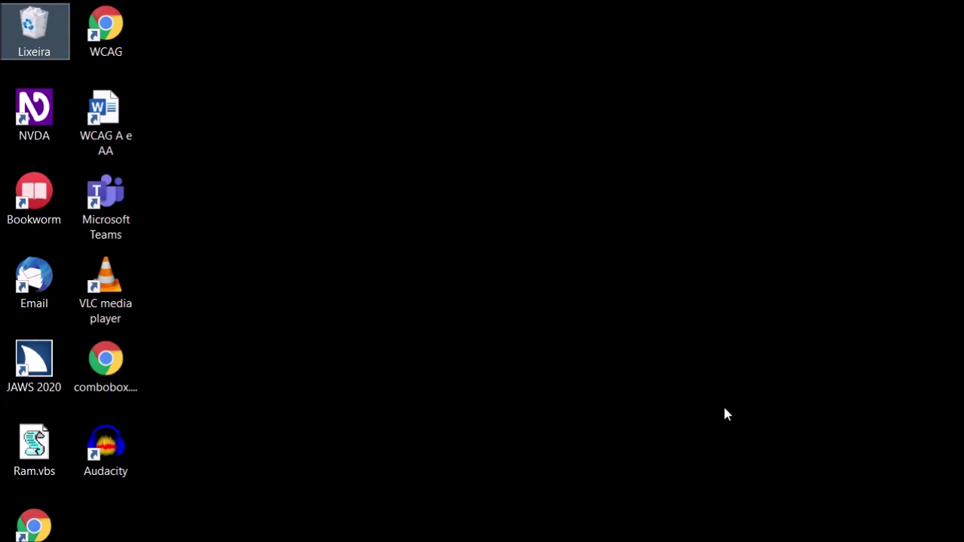
# Step: Reopen the NVDA keyboard settings, try the previous option in the keyboard layout setting and cancel the dialog
pyautogui.press('ctrl+Insert+k')
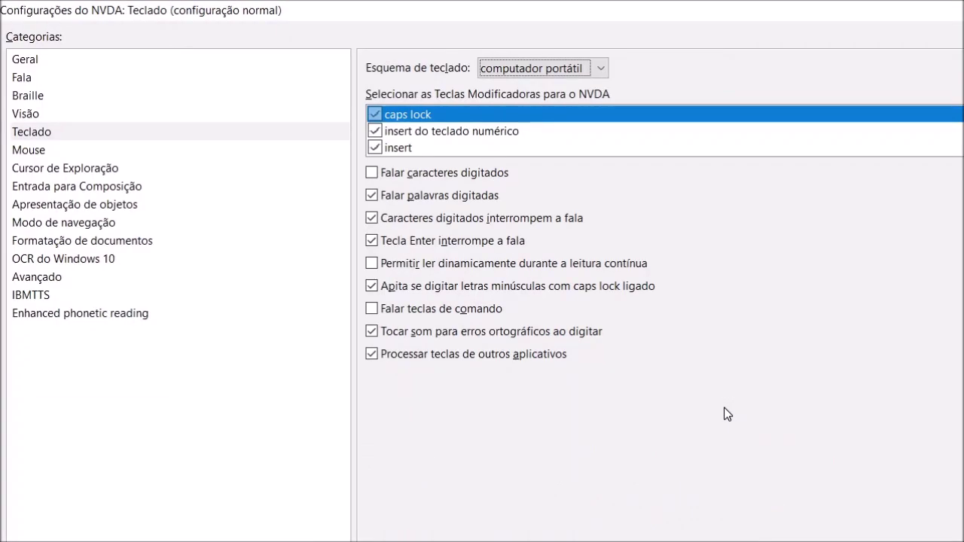
pyautogui.press('Up')
pyautogui.press('Escape')
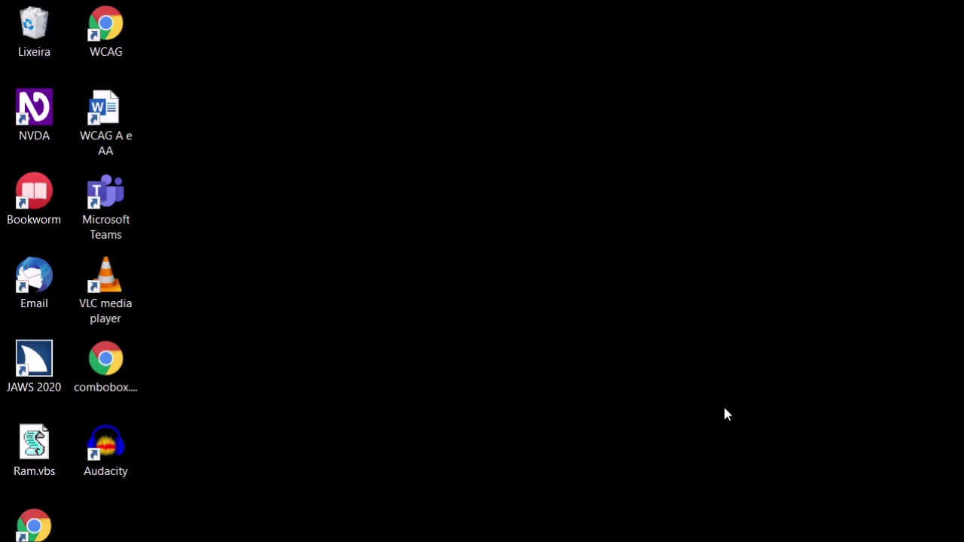
# Step: Open the Lixeira from the desktop to view its contents and close its window
pyautogui.press('Return')
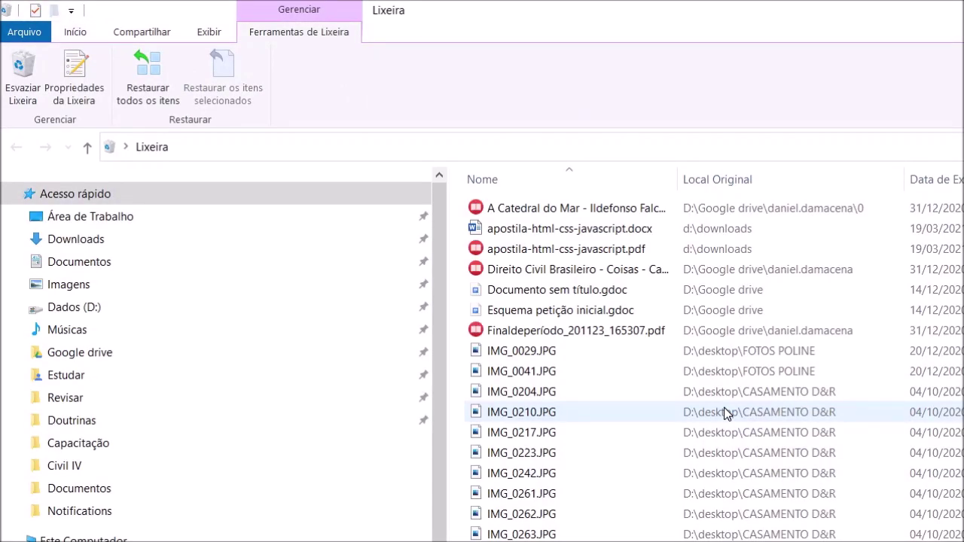
pyautogui.hotkey('alt', 'F4')
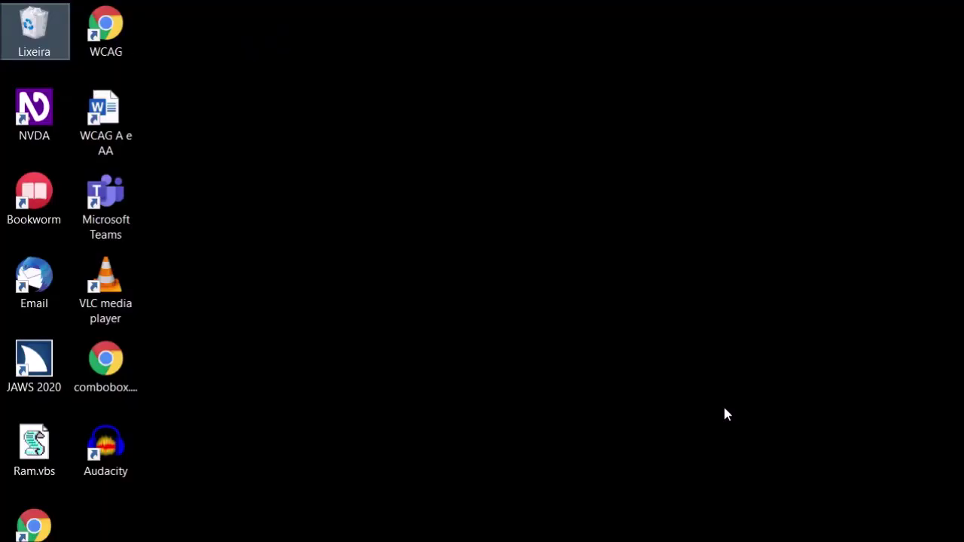
# Step: Launch NVDA from its desktop shortcut, and briefly open and close the Start menu
pyautogui.press('Down')
pyautogui.press('Return')
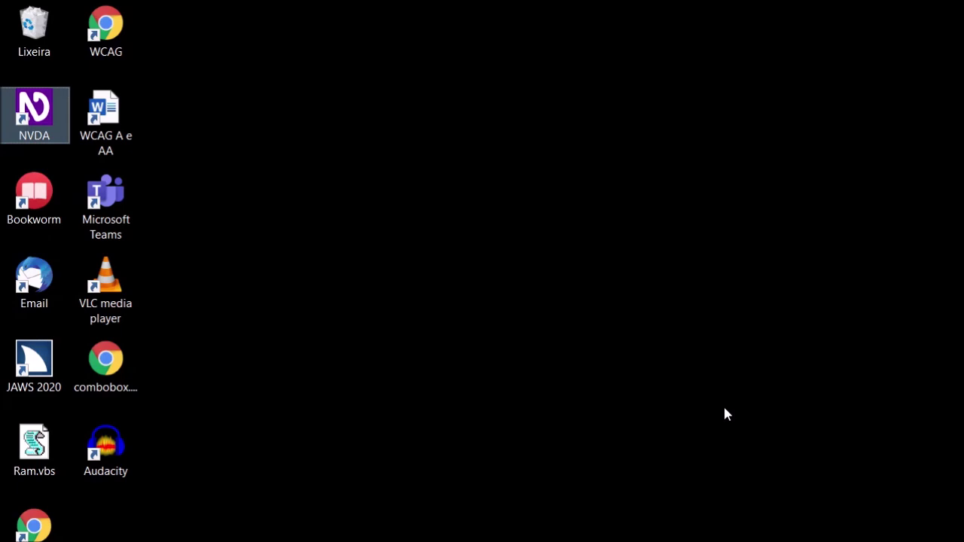
pyautogui.press('super')
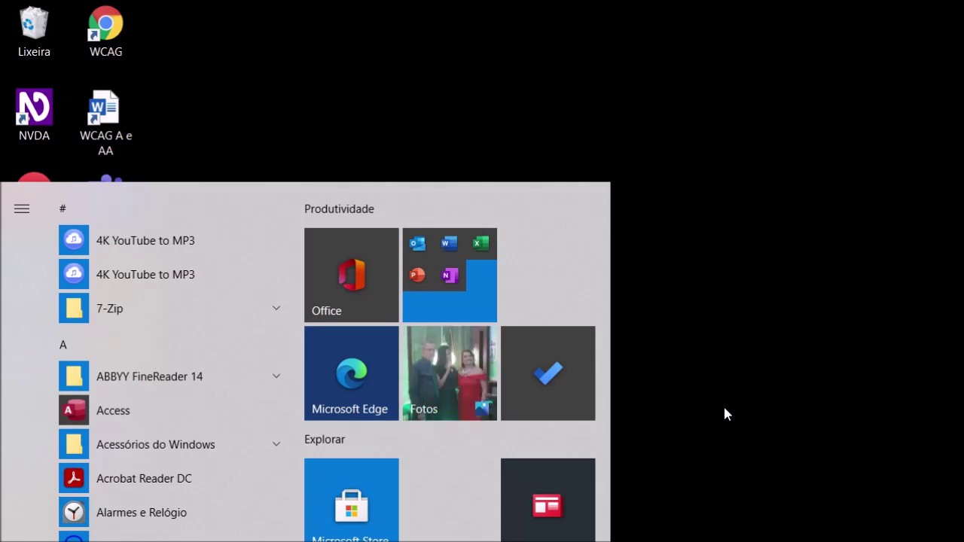
pyautogui.press('Escape')
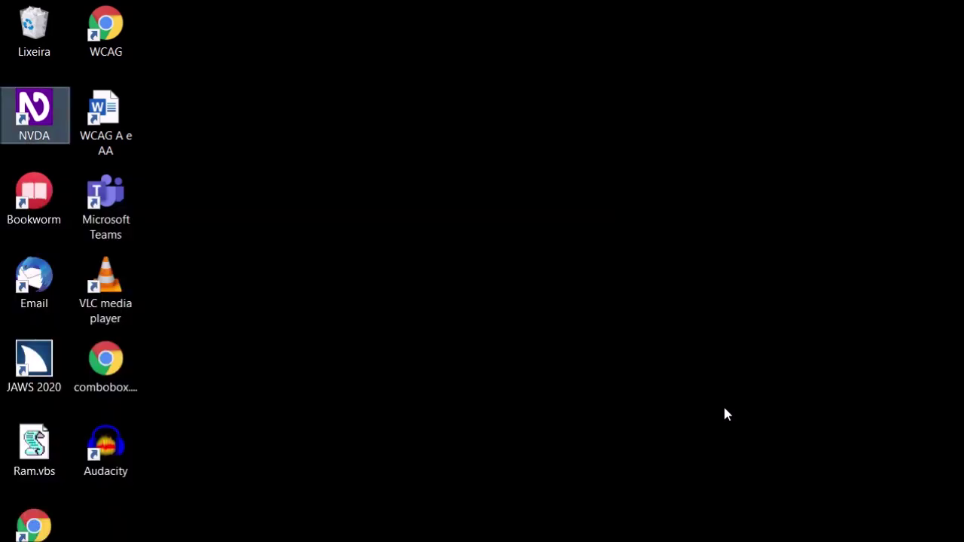